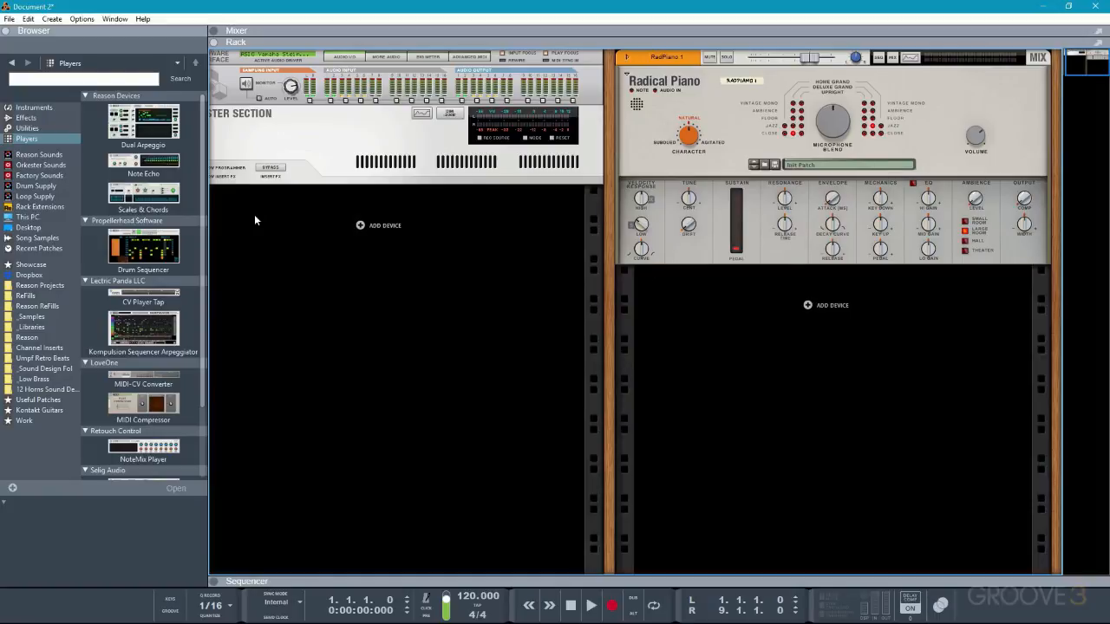
Step: Add a Dual Arpeggio player to the Radical Piano, and undo the addition
{"action": "left_click", "coordinate": [36, 139]}
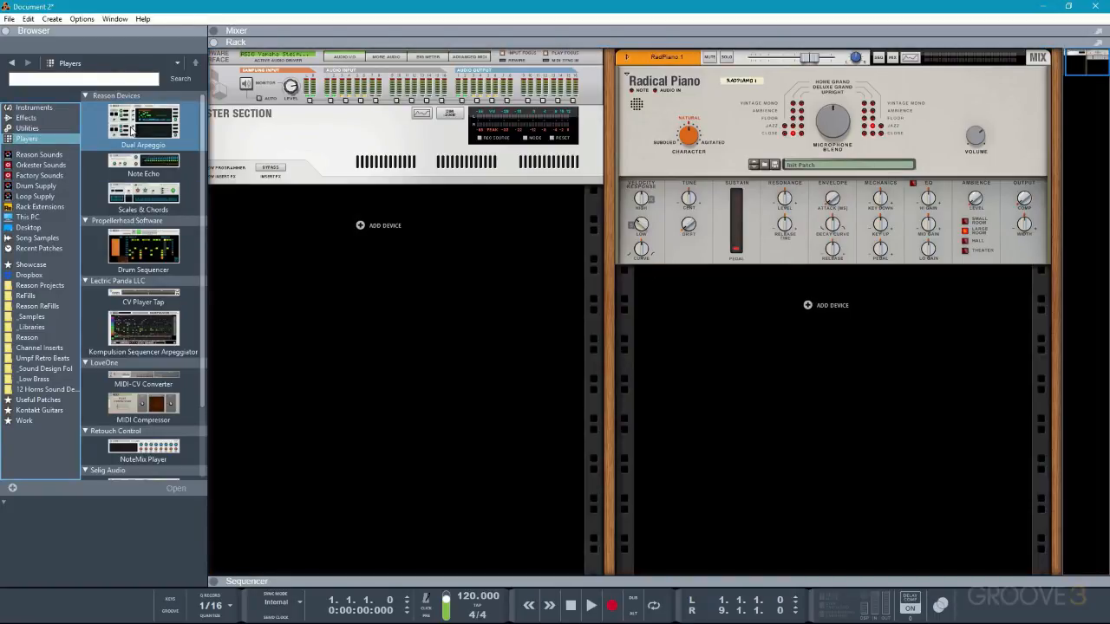
{"action": "left_click_drag", "start_coordinate": [131, 130], "coordinate": [690, 89]}
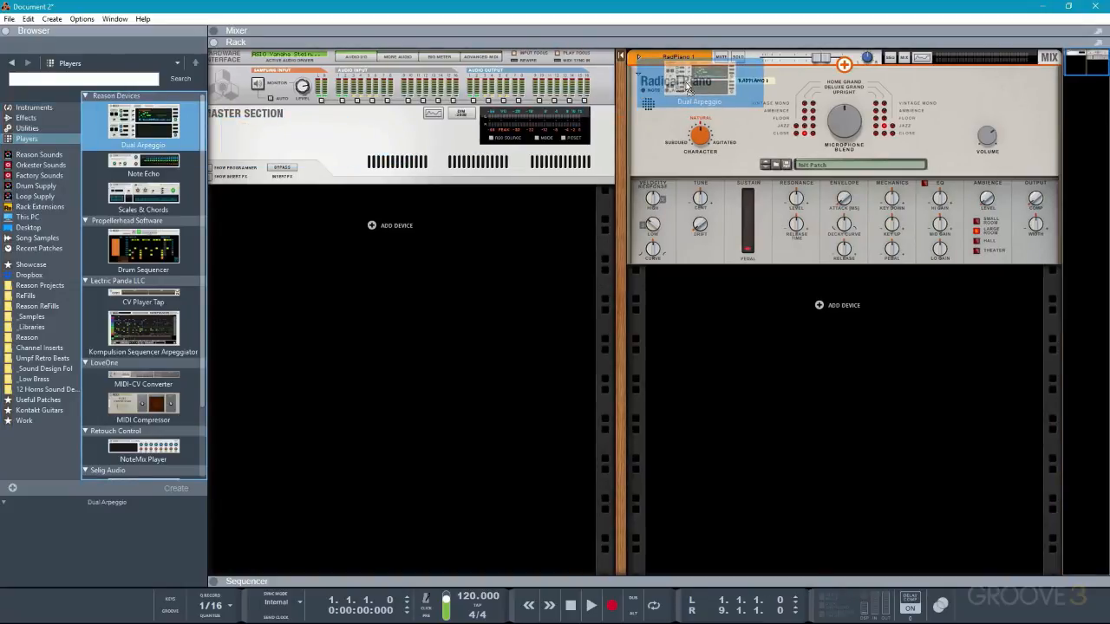
{"action": "left_click_drag", "start_coordinate": [687, 89], "coordinate": [687, 92]}
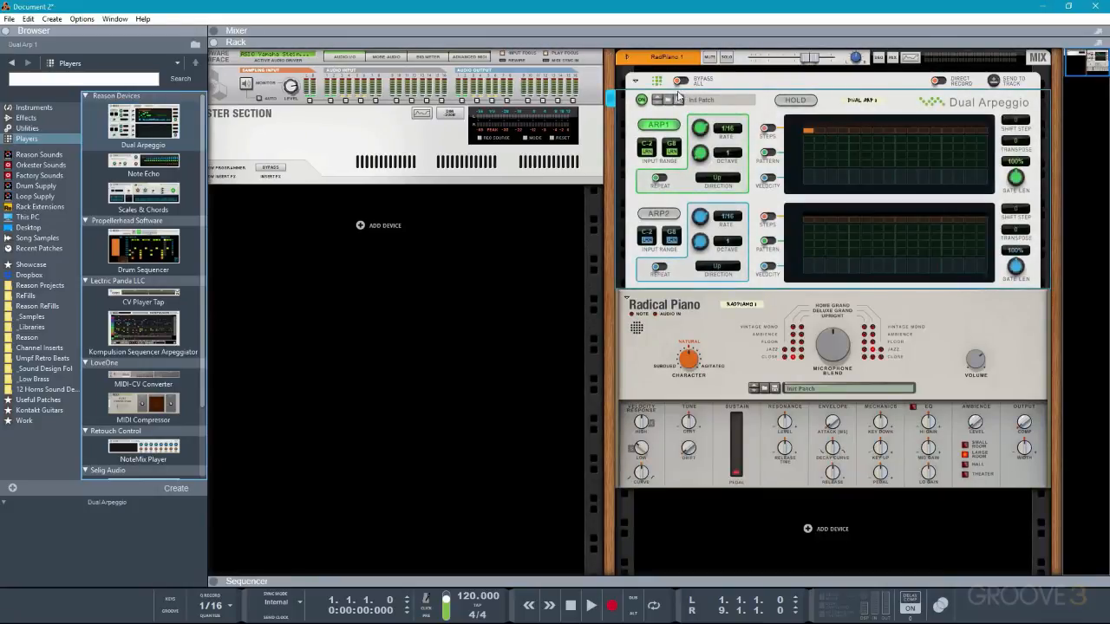
{"action": "key", "text": "ctrl+z"}
Step: Add a Dual Arpeggio from the Reason Devices players to the Radical Piano, and check the rear of the rack
{"action": "right_click", "coordinate": [743, 123]}
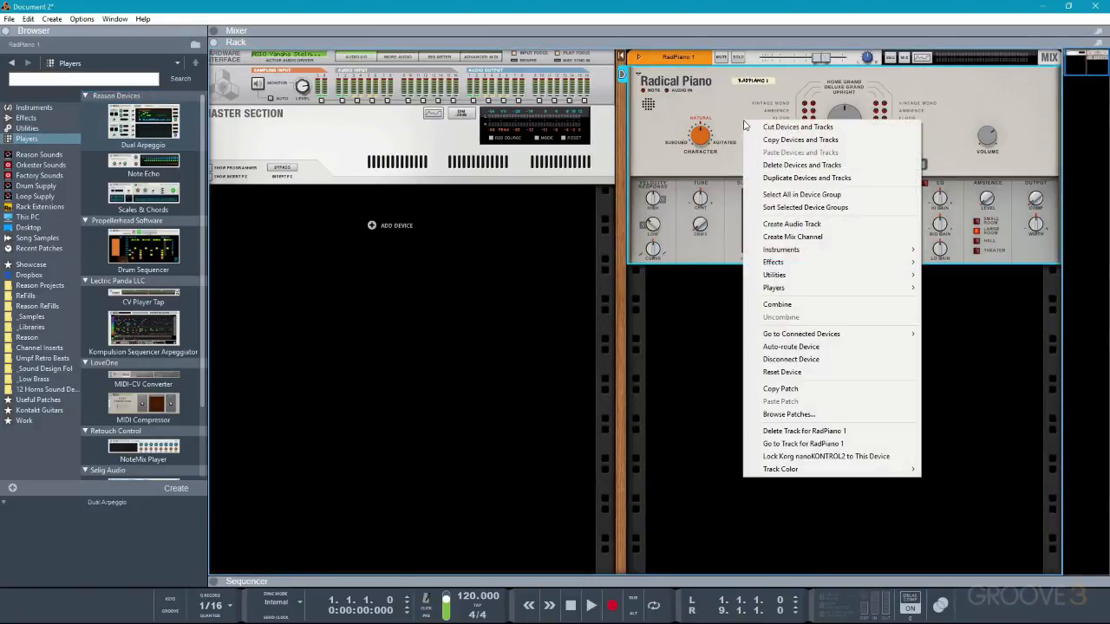
{"action": "mouse_move", "coordinate": [821, 291]}
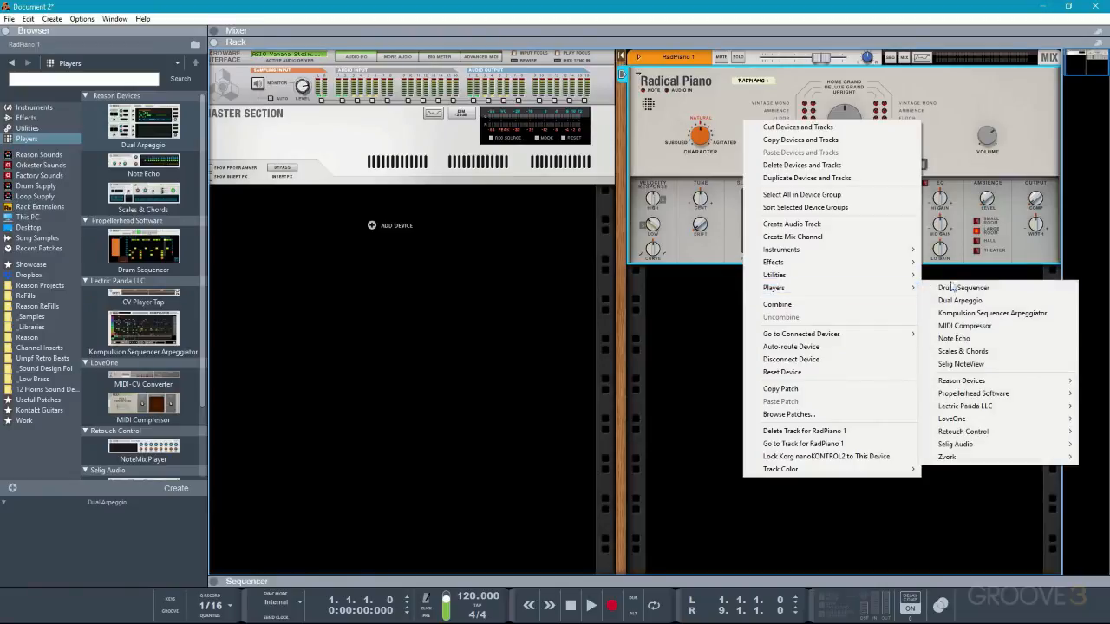
{"action": "mouse_move", "coordinate": [962, 381]}
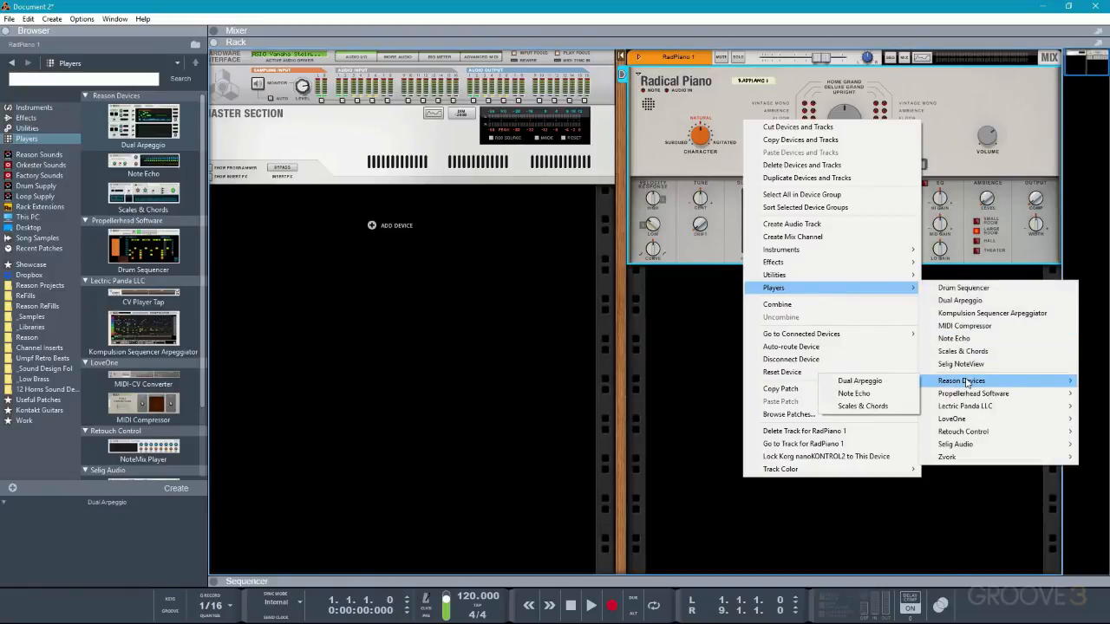
{"action": "left_click", "coordinate": [884, 383]}
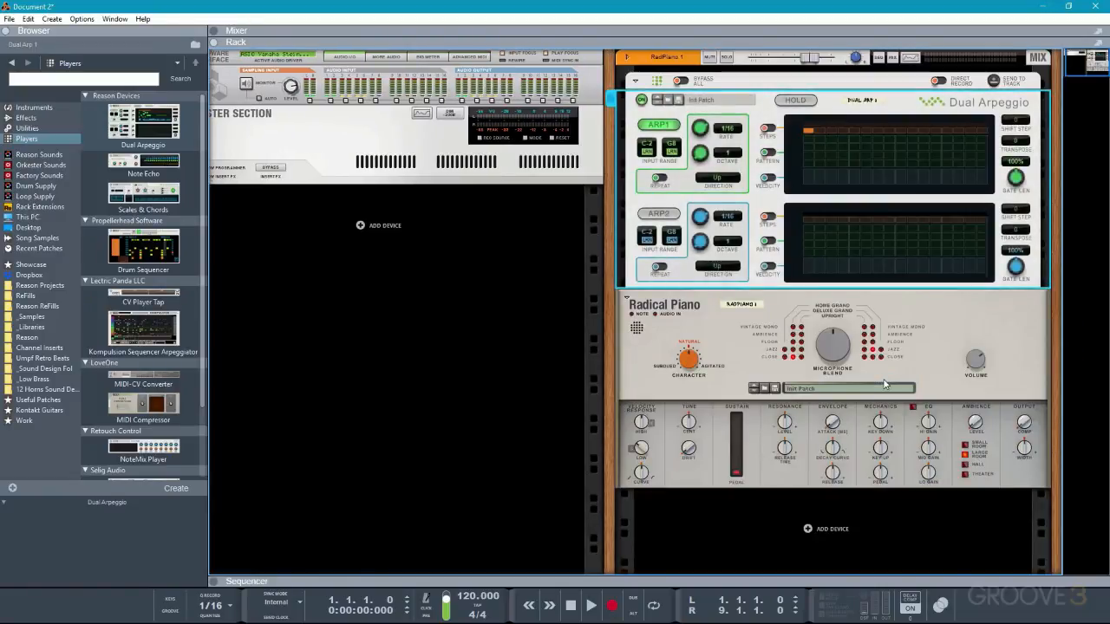
{"action": "key", "text": "Tab"}
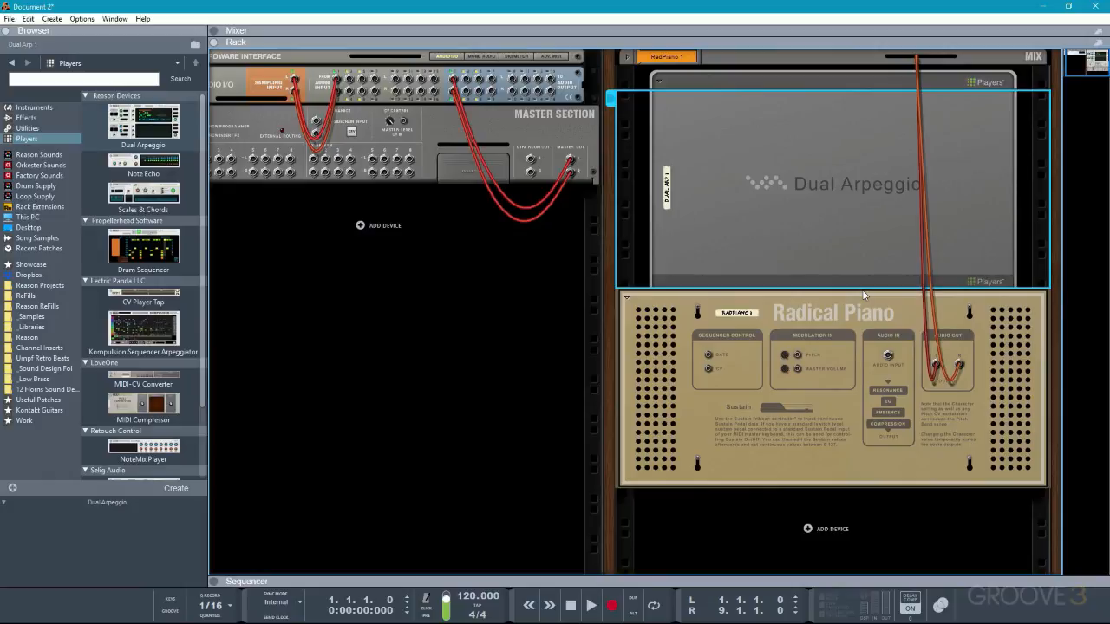
{"action": "key", "text": "Tab"}
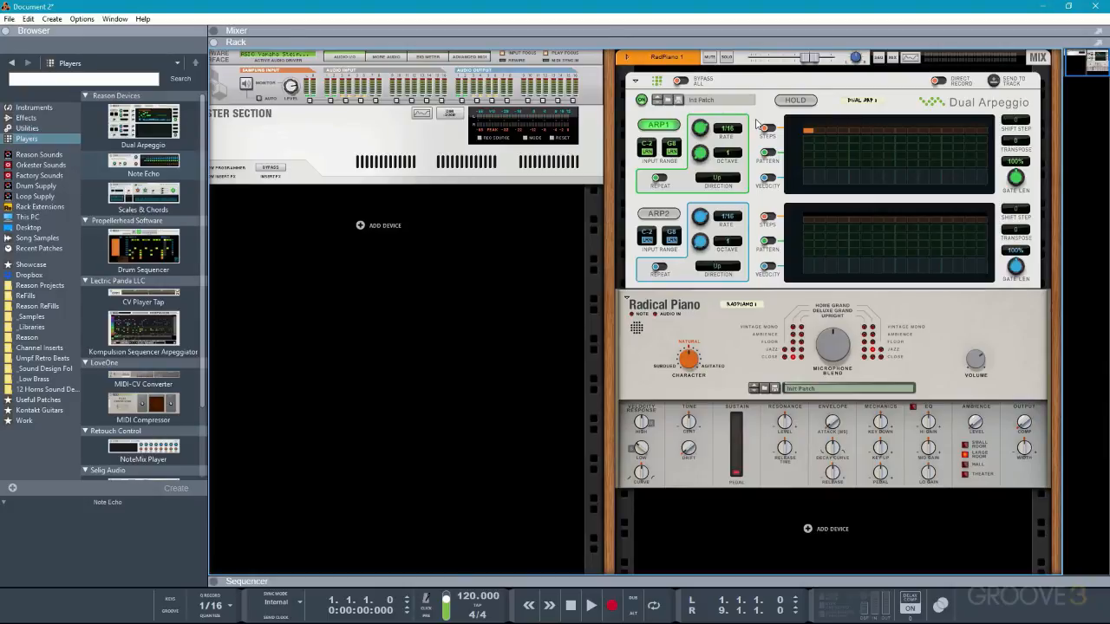
Step: Add a Scales & Chords player above the Dual Arpeggio and a Note Echo below it, and move Scales & Chords between them
{"action": "mouse_move", "coordinate": [143, 196]}
{"action": "left_mouse_down"}
{"action": "mouse_move", "coordinate": [228, 169]}
{"action": "mouse_move", "coordinate": [684, 95]}
{"action": "left_mouse_up"}
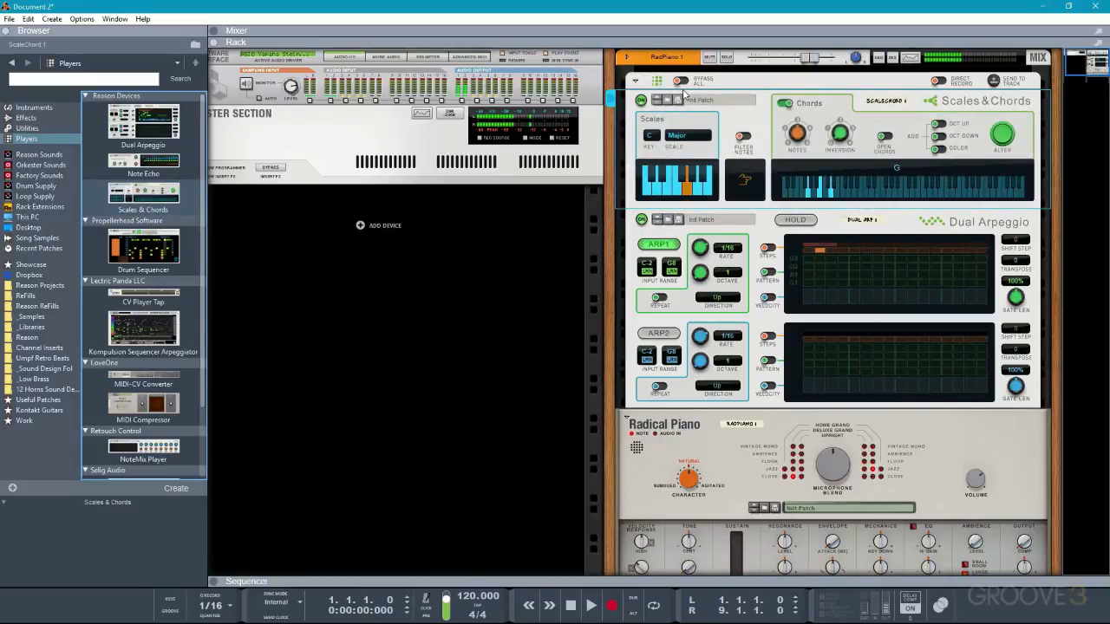
{"action": "mouse_move", "coordinate": [143, 163]}
{"action": "left_mouse_down"}
{"action": "mouse_move", "coordinate": [230, 184]}
{"action": "mouse_move", "coordinate": [716, 416]}
{"action": "left_mouse_up"}
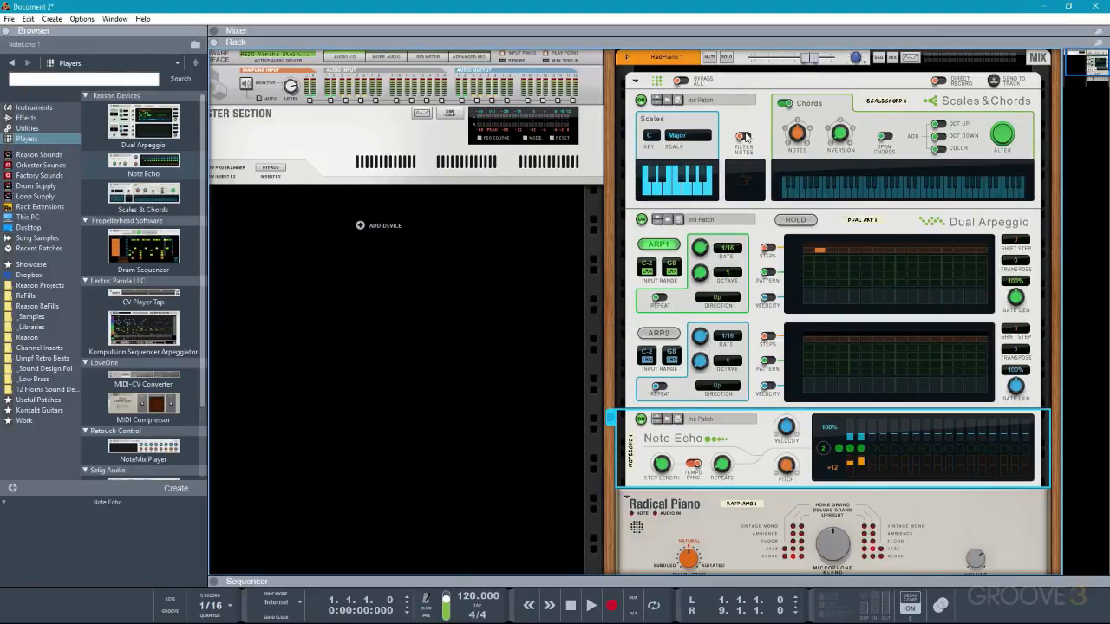
{"action": "left_click_drag", "start_coordinate": [753, 121], "coordinate": [767, 365]}
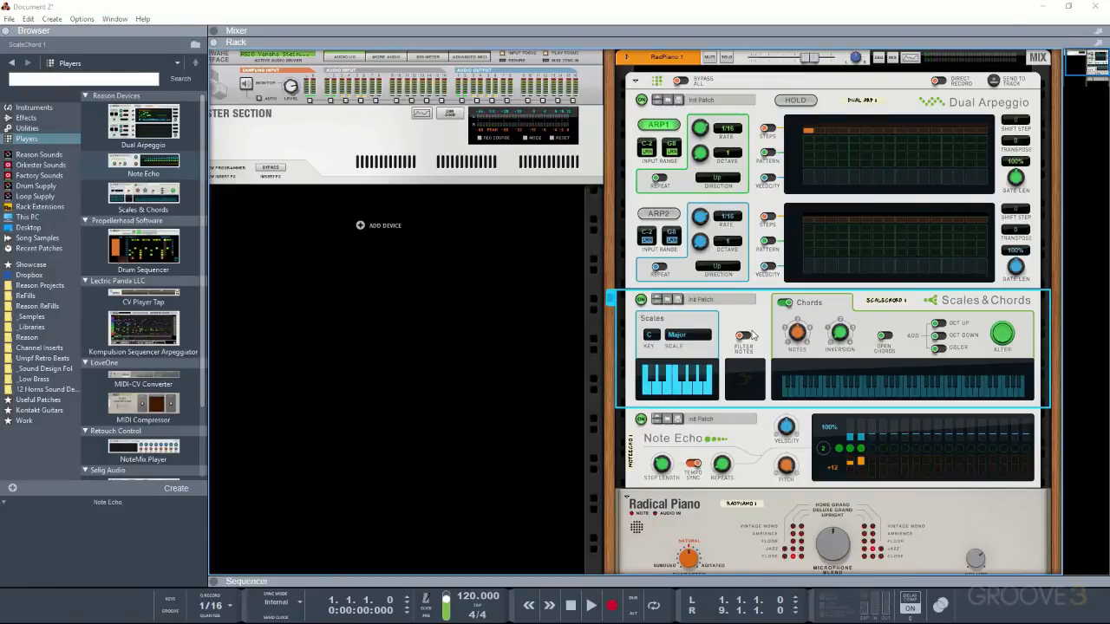
Step: Delete the Scales & Chords and Note Echo players, keeping the Dual Arpeggio on the piano
{"action": "key", "text": "Delete"}
{"action": "key", "text": "Delete"}
{"action": "key", "text": "Return"}
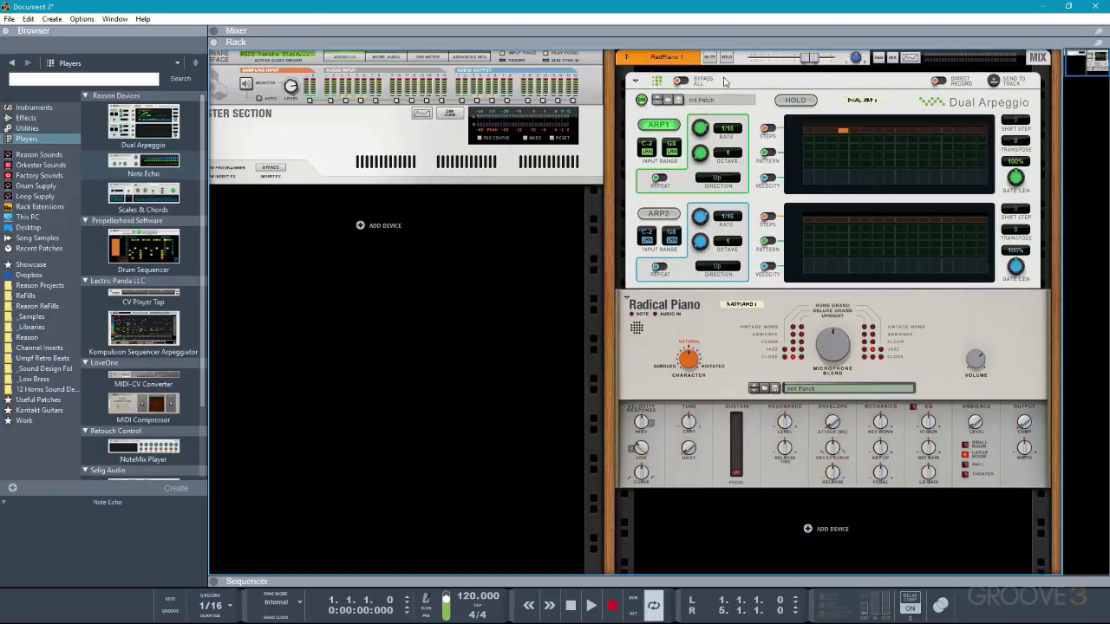
Step: Check the piano clip in the sequencer, and play it with Bypass All on, switching Bypass All off during playback
{"action": "key", "text": "F7"}
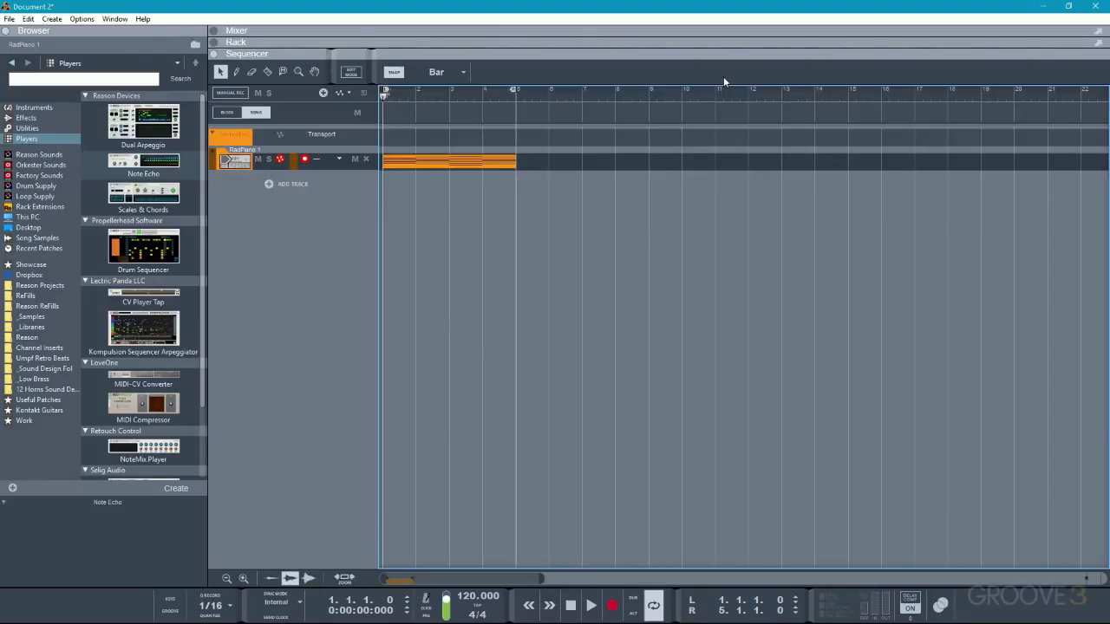
{"action": "key", "text": "F6"}
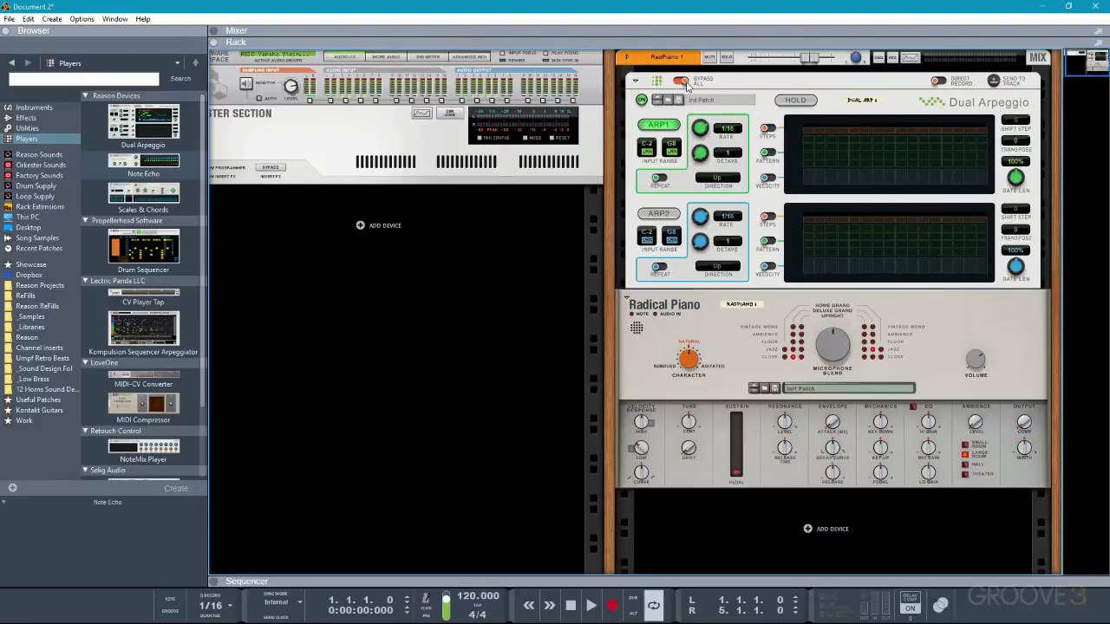
{"action": "key", "text": "space"}
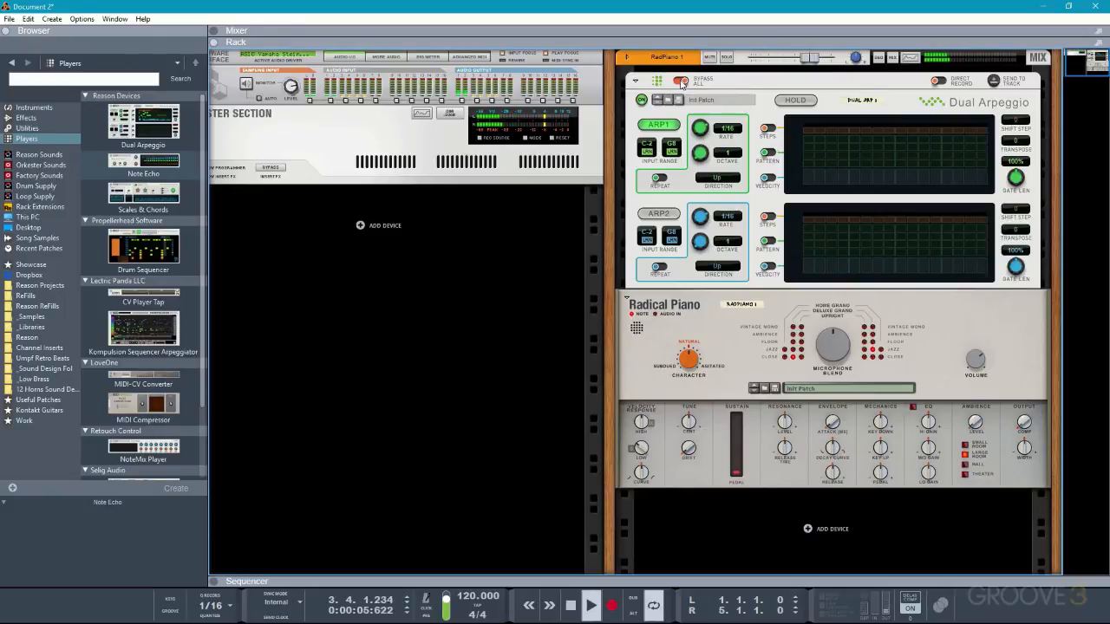
{"action": "left_click", "coordinate": [681, 82]}
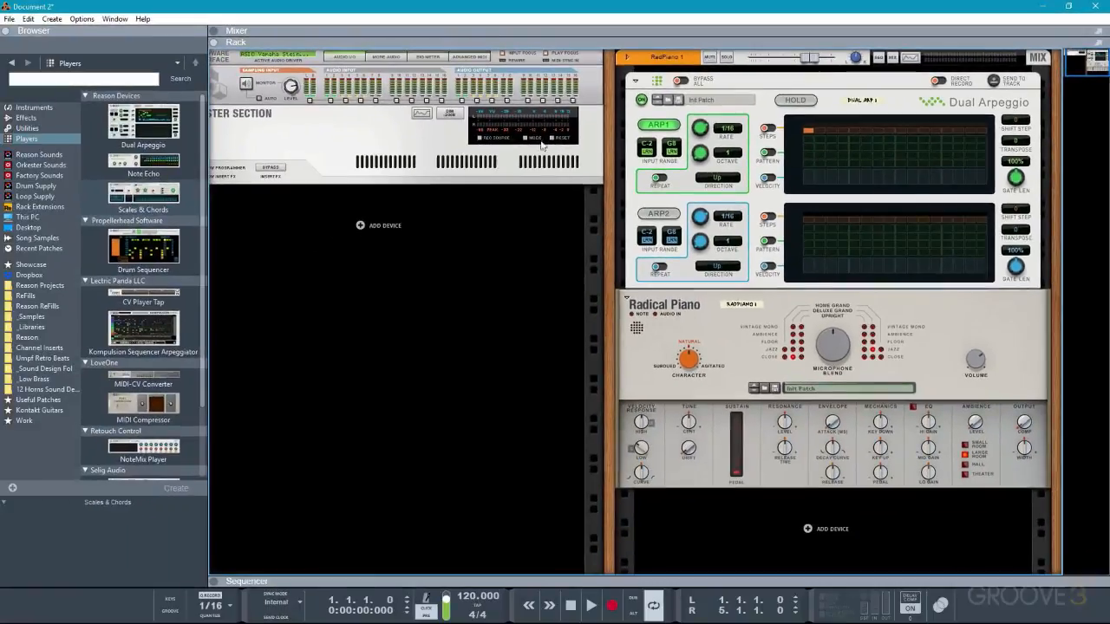
Step: Replace the Dual Arpeggio with a Scales & Chords player, and record four-bar piano takes without and with Direct Record
{"action": "left_click_drag", "start_coordinate": [165, 198], "coordinate": [806, 144]}
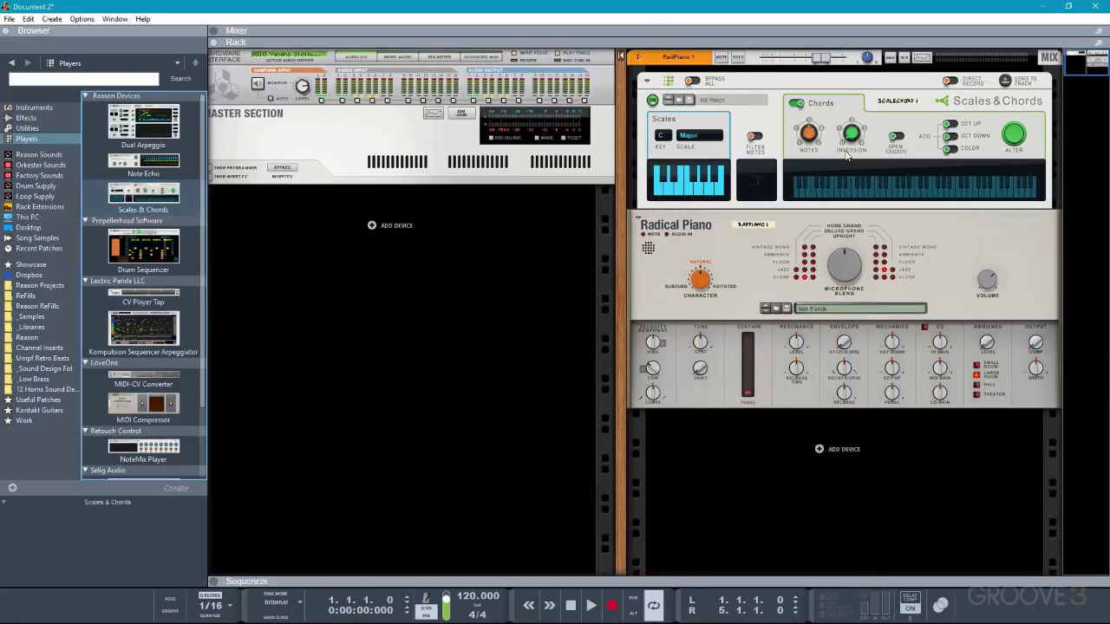
{"action": "key", "text": "F7"}
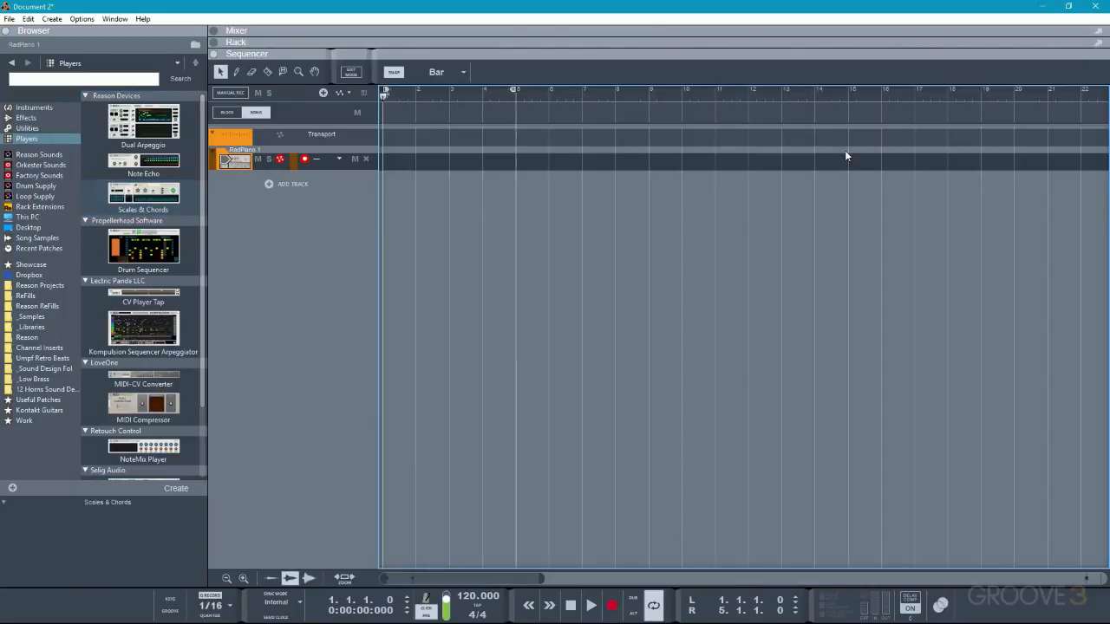
{"action": "key", "text": "ctrl+Return"}
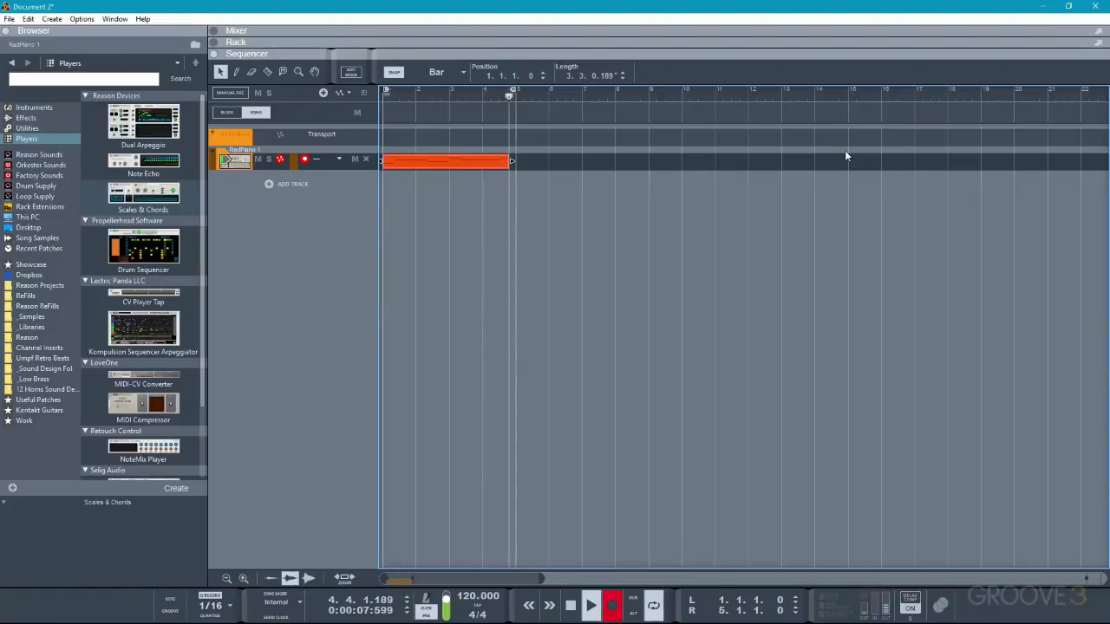
{"action": "key", "text": "space"}
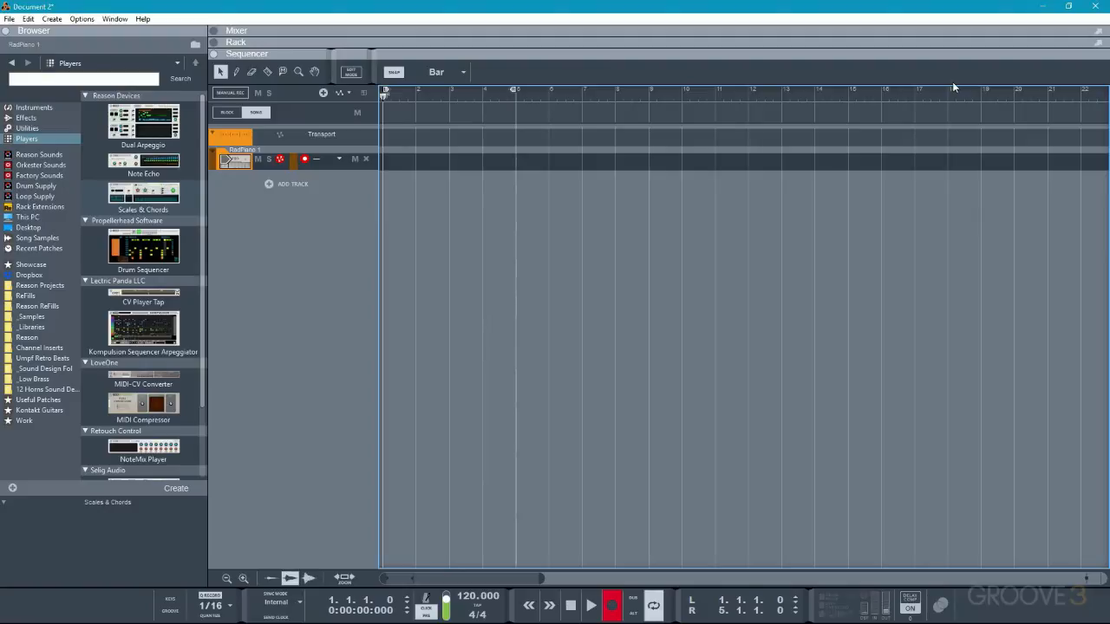
{"action": "key", "text": "space"}
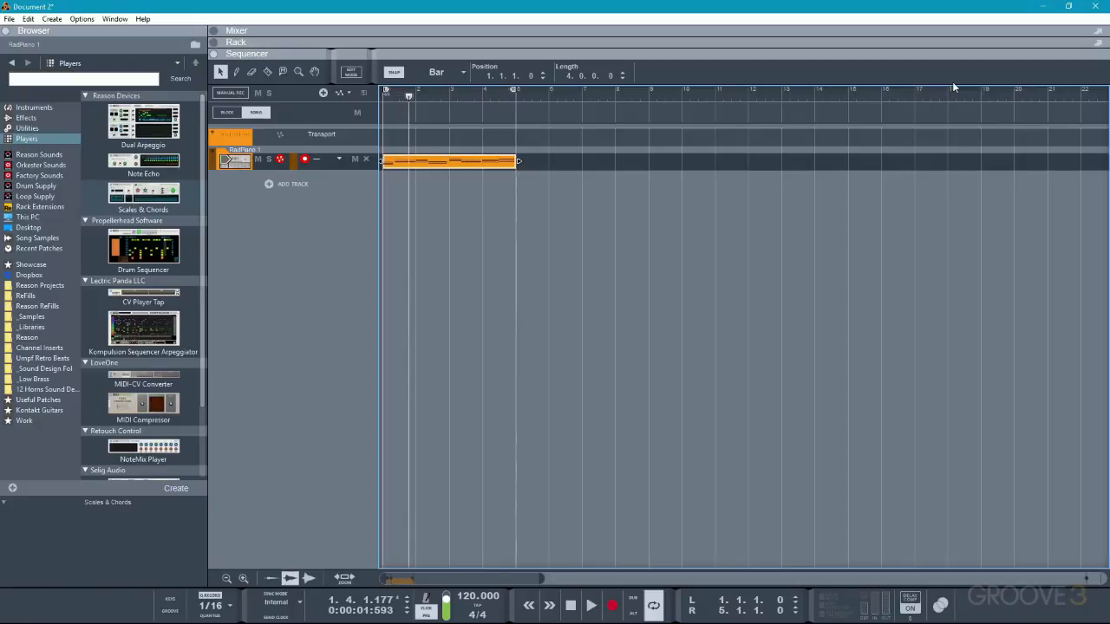
Step: Turn off Direct Record, clear the previous take, and record a new four-bar clip on the piano track
{"action": "key", "text": "F6"}
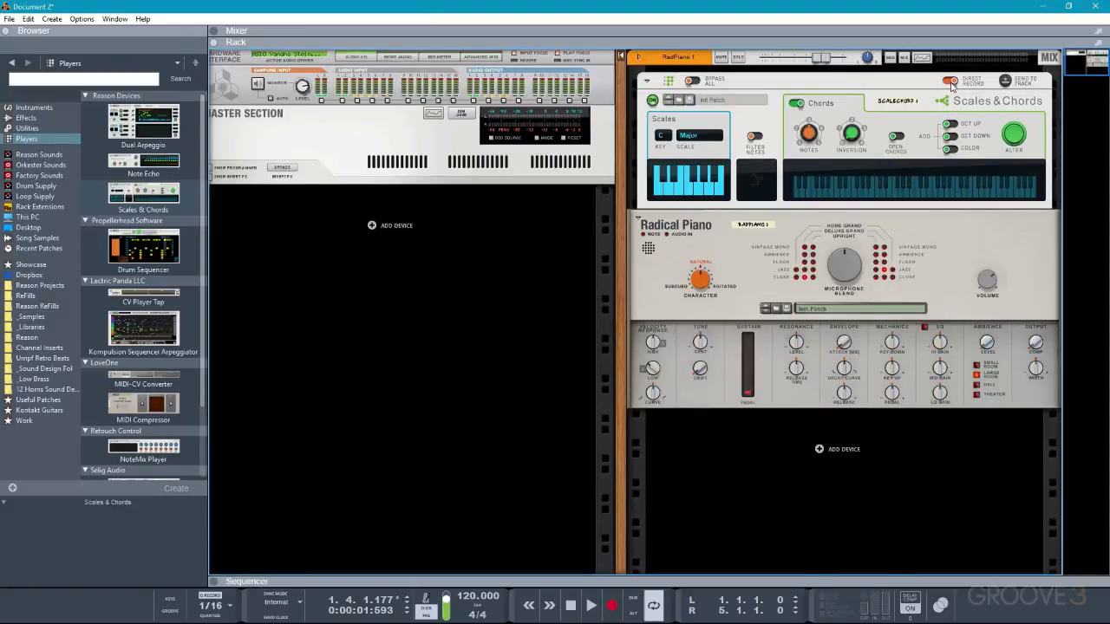
{"action": "key", "text": "KP_0"}
{"action": "left_click", "coordinate": [950, 81]}
{"action": "key", "text": "F7"}
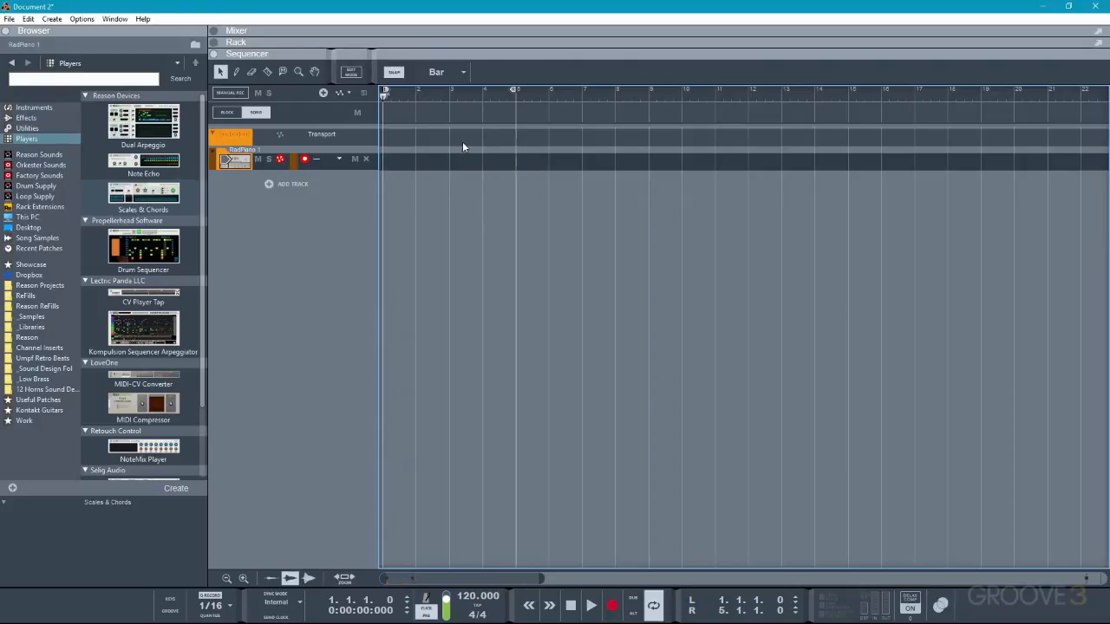
{"action": "key", "text": "KP_Multiply"}
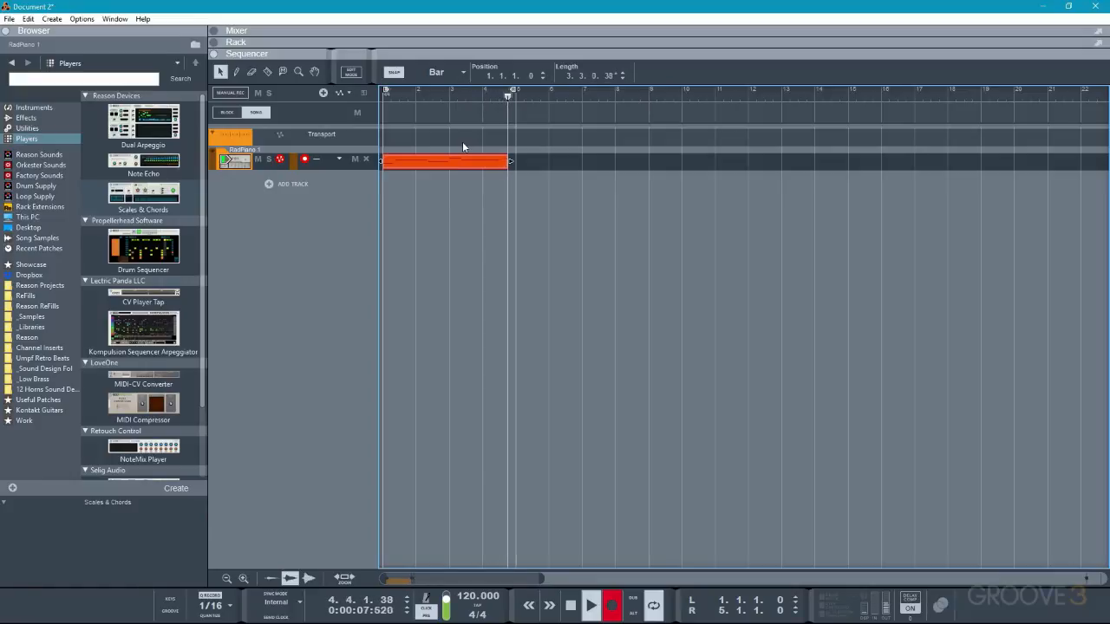
{"action": "key", "text": "ctrl+Return"}
{"action": "key", "text": "space"}
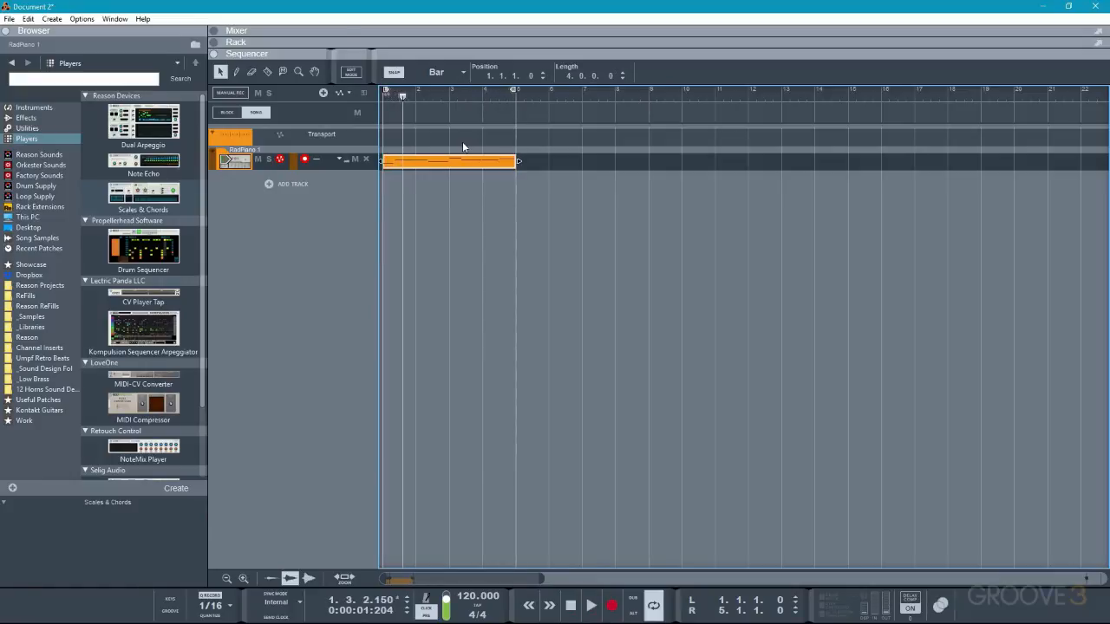
Step: Send the Scales & Chords output to the piano track between the locators, and play back the resulting clip
{"action": "key", "text": "F6"}
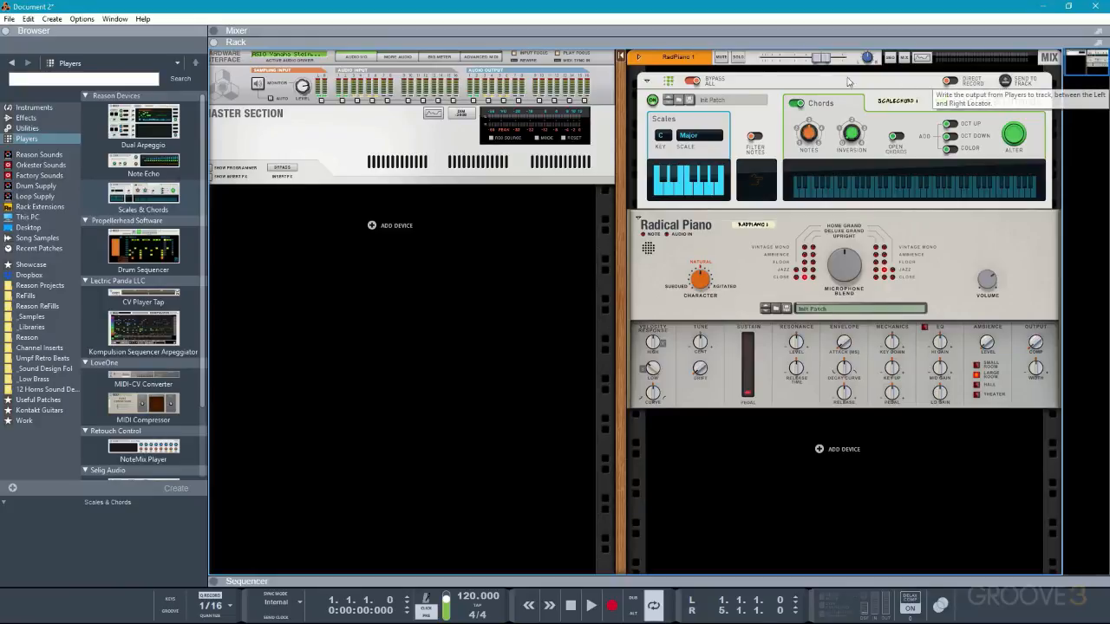
{"action": "key", "text": "F7"}
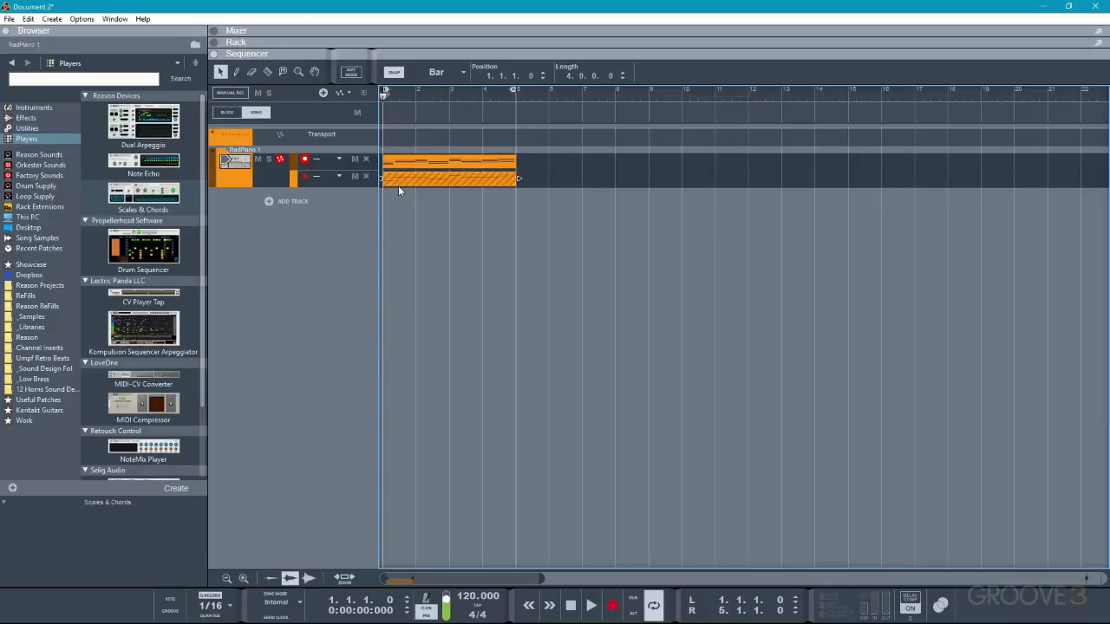
{"action": "key", "text": "space"}
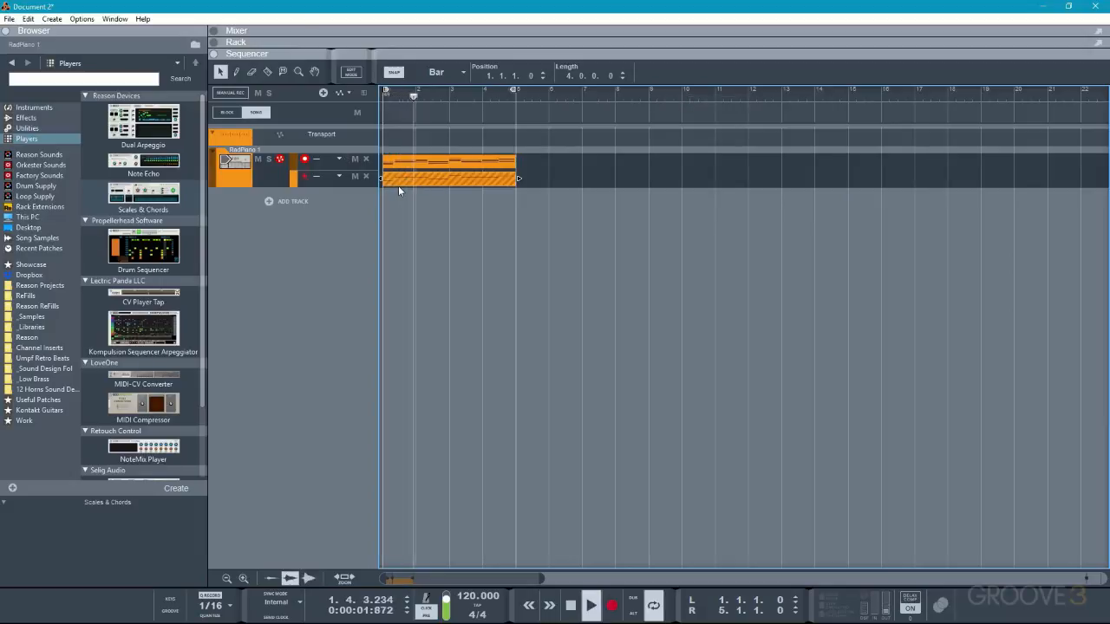
{"action": "key", "text": "space"}
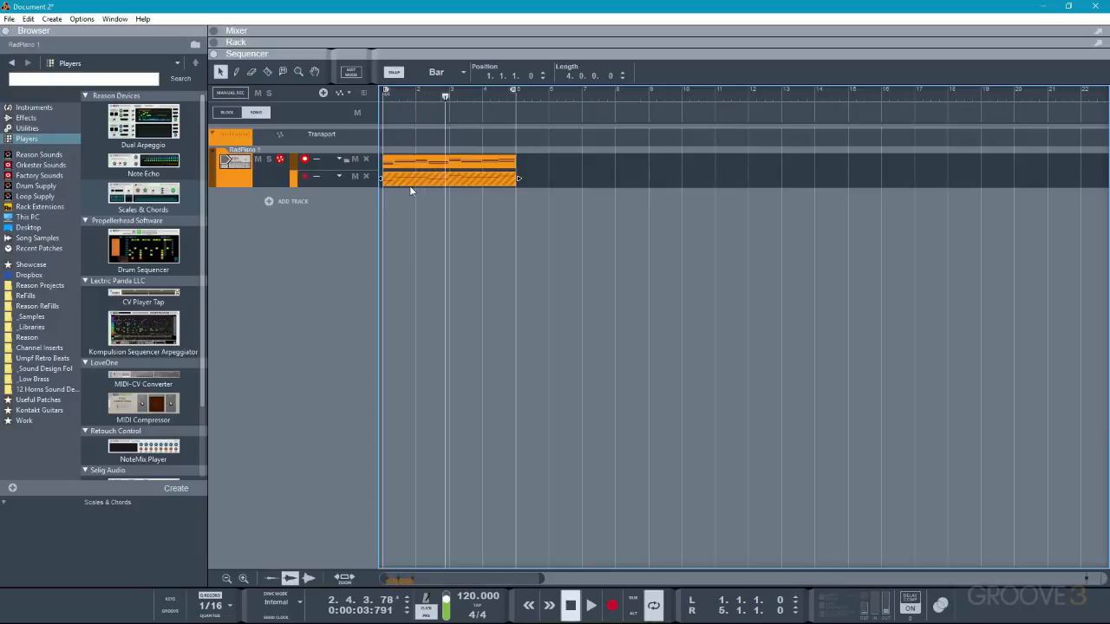
Step: Delete the rendered chord lane from the piano track, and unmute the originally recorded clip
{"action": "left_click", "coordinate": [485, 251]}
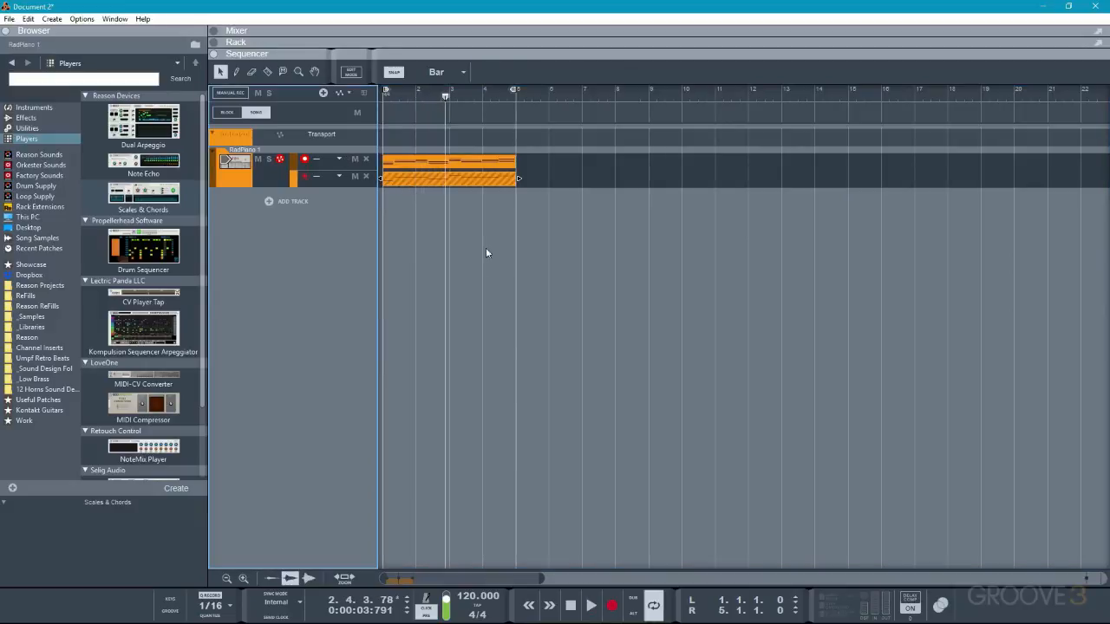
{"action": "left_click", "coordinate": [366, 176]}
{"action": "left_click", "coordinate": [531, 338]}
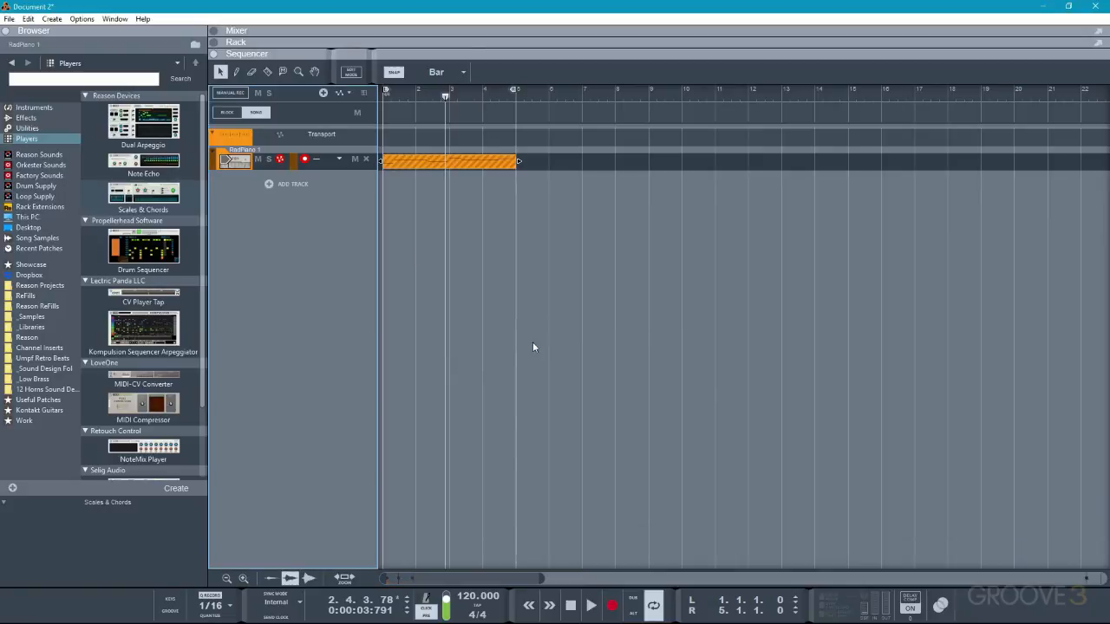
{"action": "left_click", "coordinate": [447, 161]}
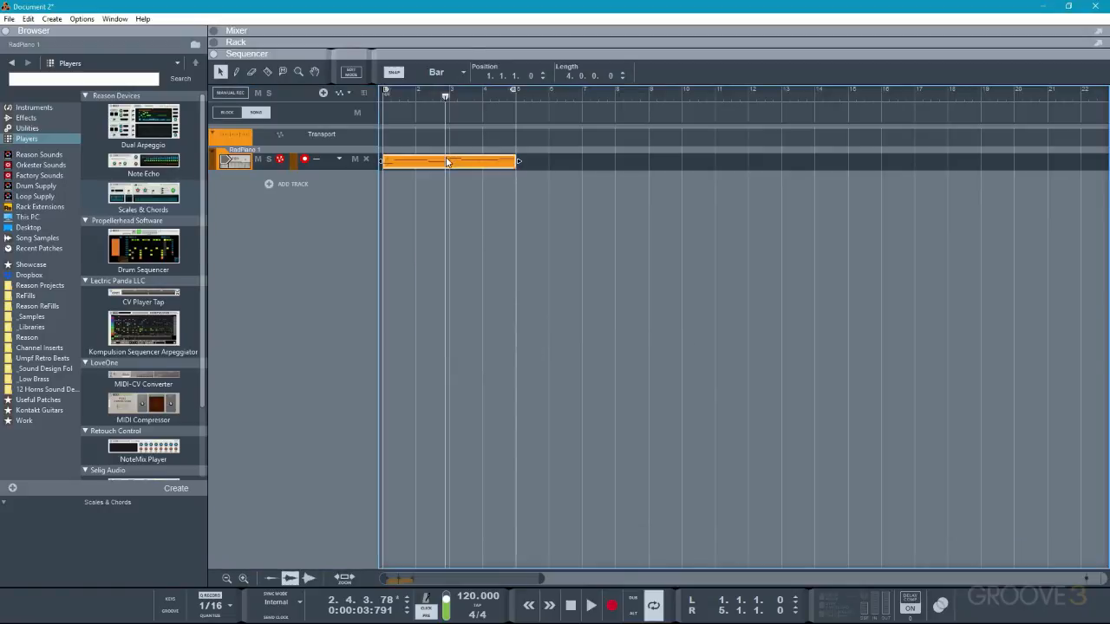
Step: Turn off Bypass All, and during playback adjust the chord Inversion and enable Open Chords in Scales & Chords
{"action": "key", "text": "F6"}
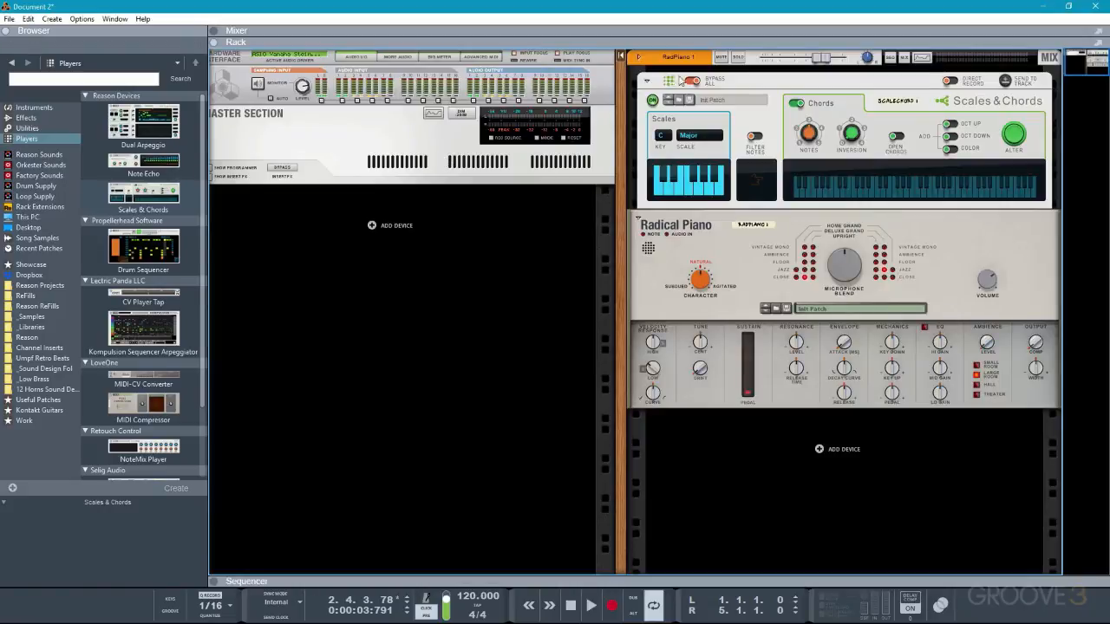
{"action": "key", "text": "space"}
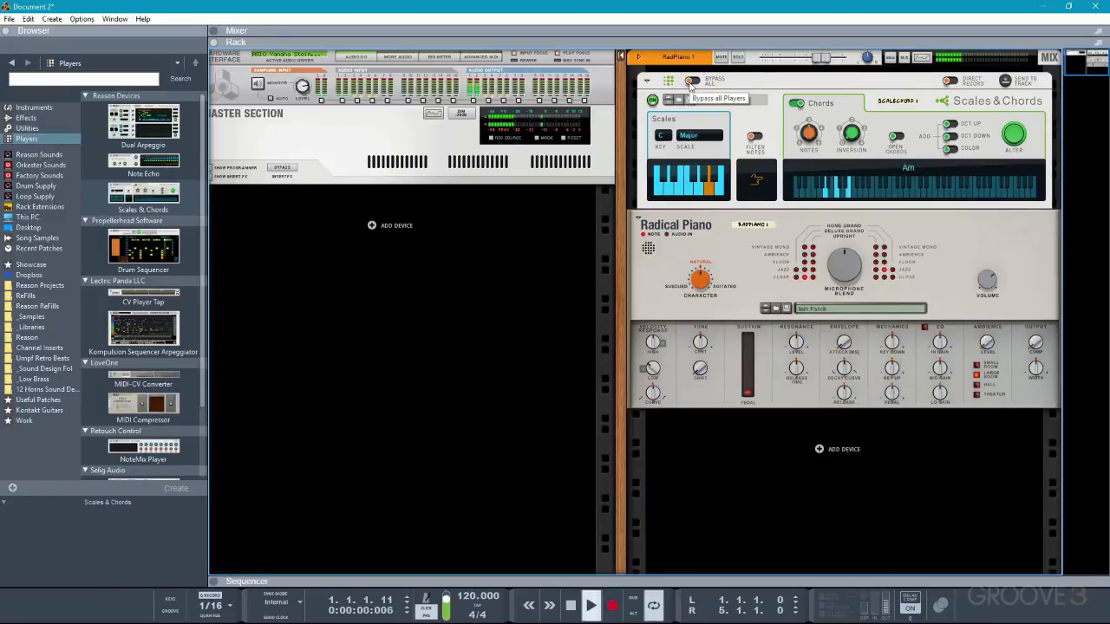
{"action": "left_click", "coordinate": [852, 147]}
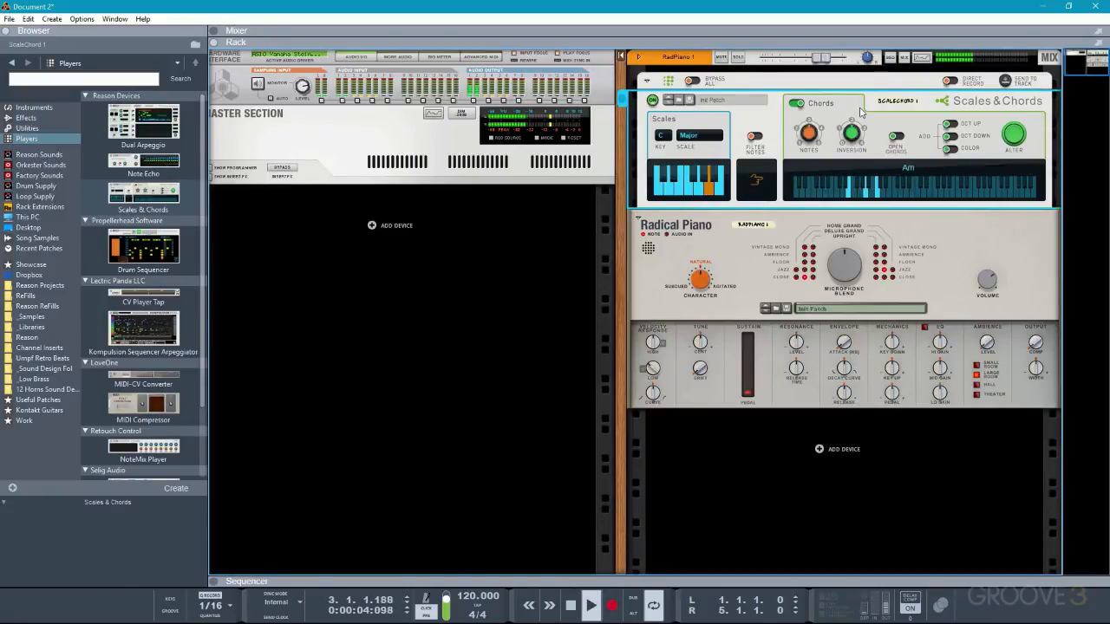
{"action": "left_click", "coordinate": [896, 136]}
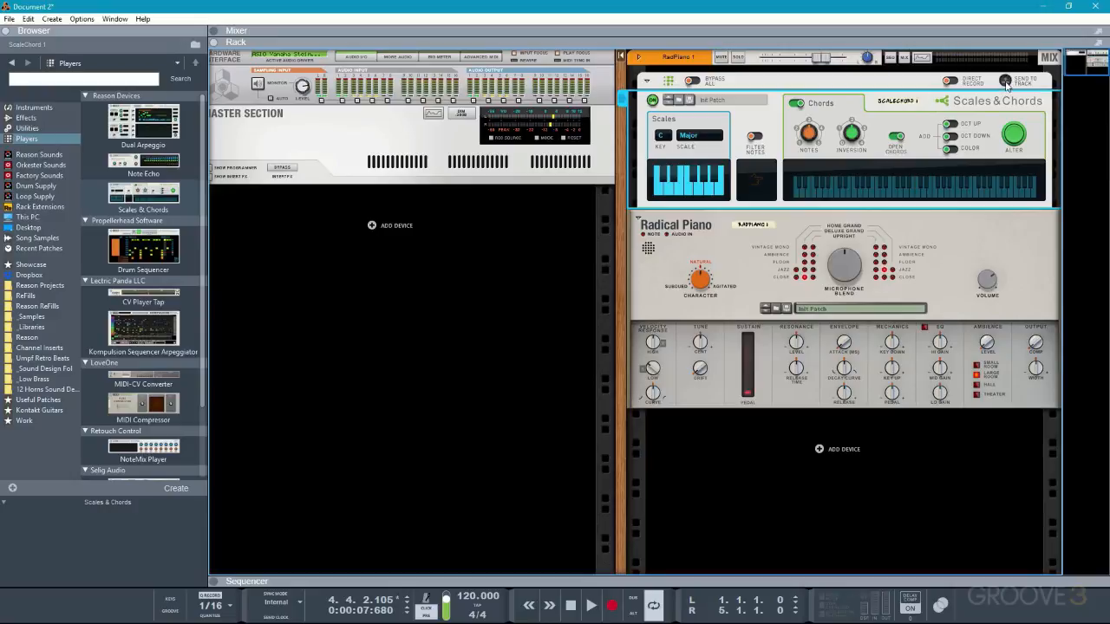
Step: Send the adjusted Scales & Chords output to the piano track, and play back the rendered chords
{"action": "left_click", "coordinate": [1005, 81]}
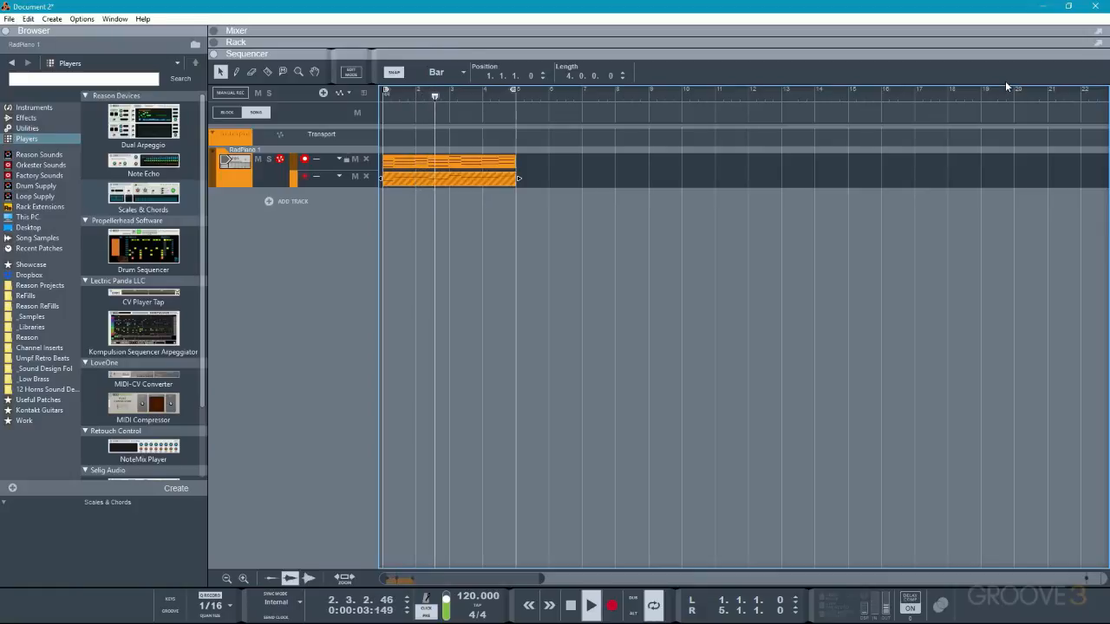
{"action": "key", "text": "space"}
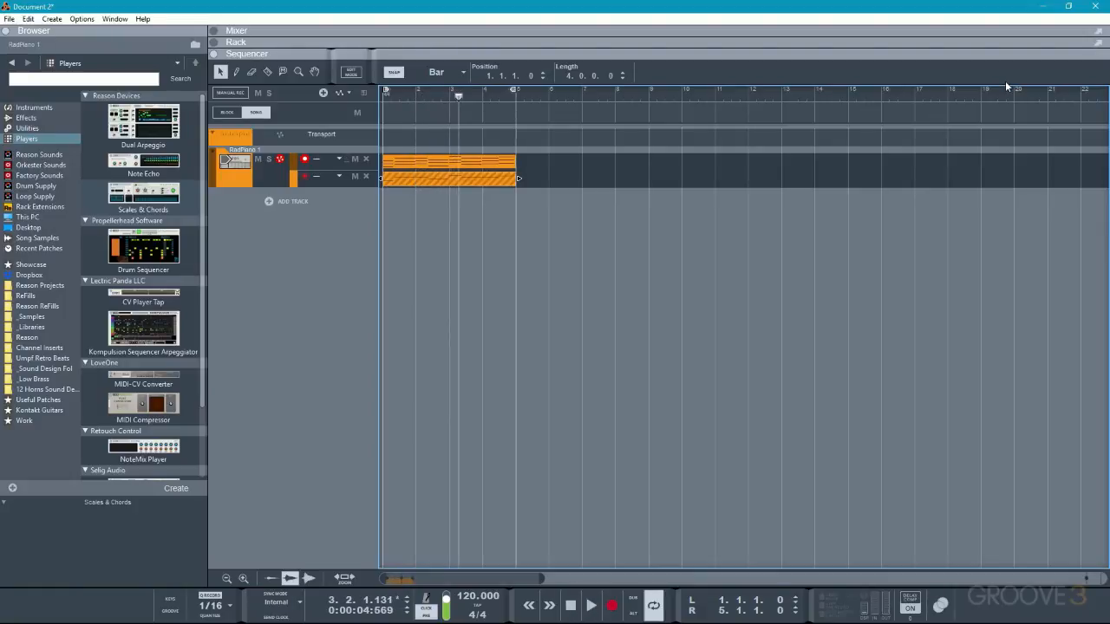